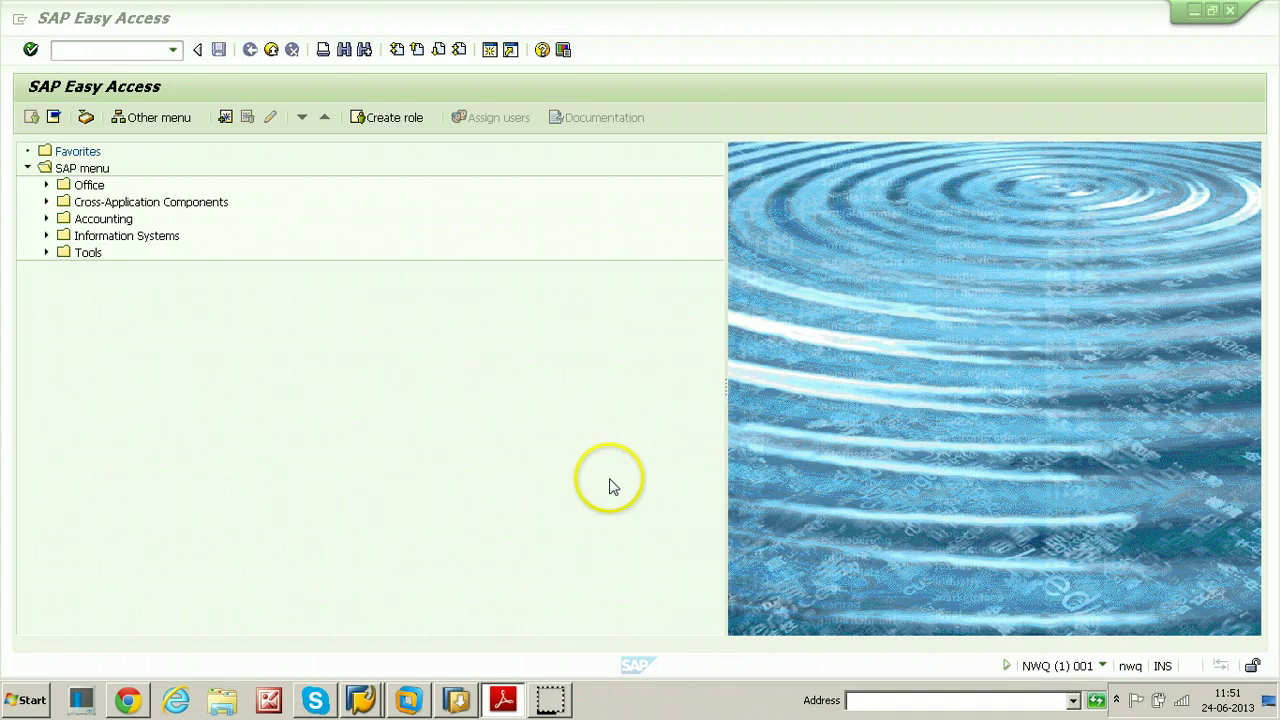
Open transaction rz20 and activate the maintenance functions for the CCMS monitor sets.
click(74, 52)
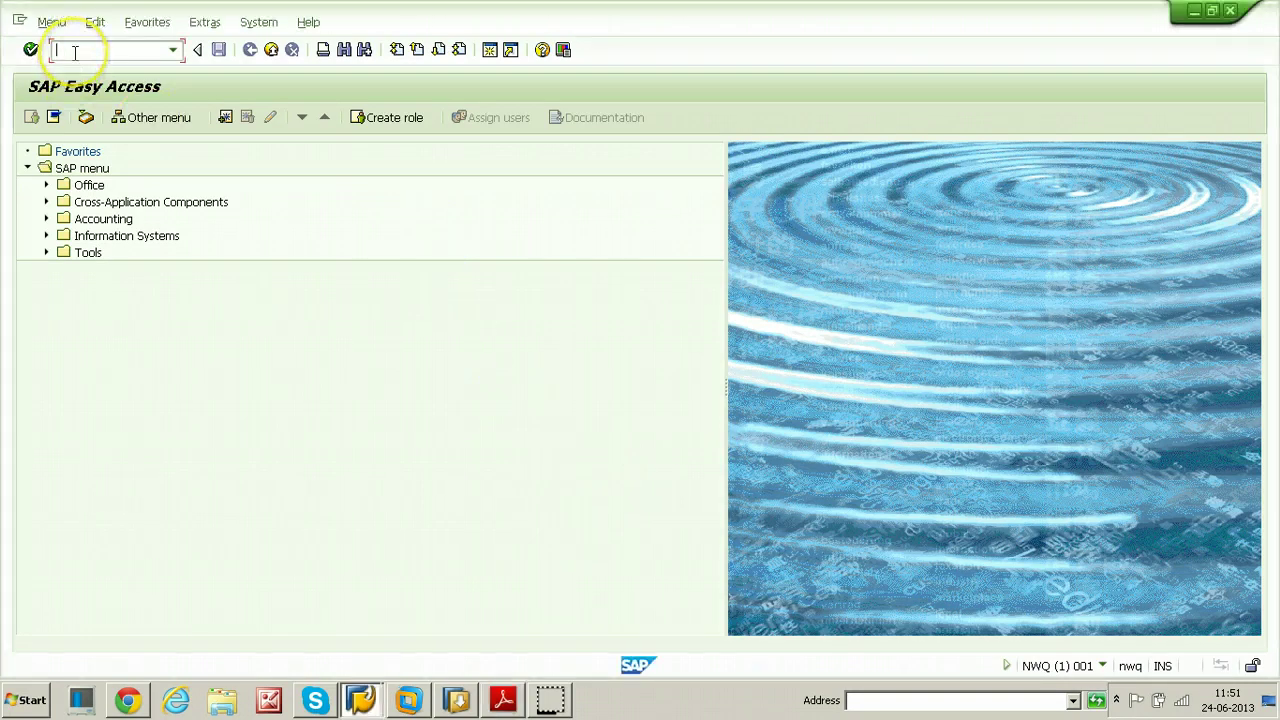
text(rz20)
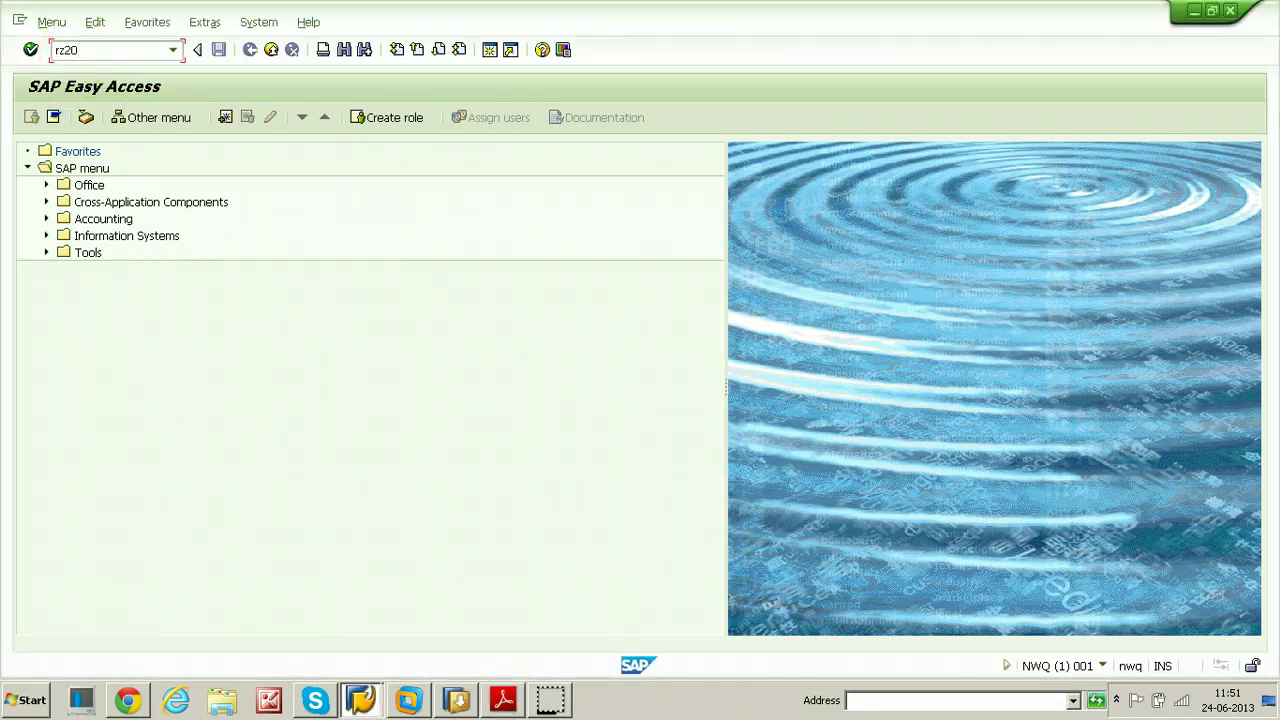
key(Return)
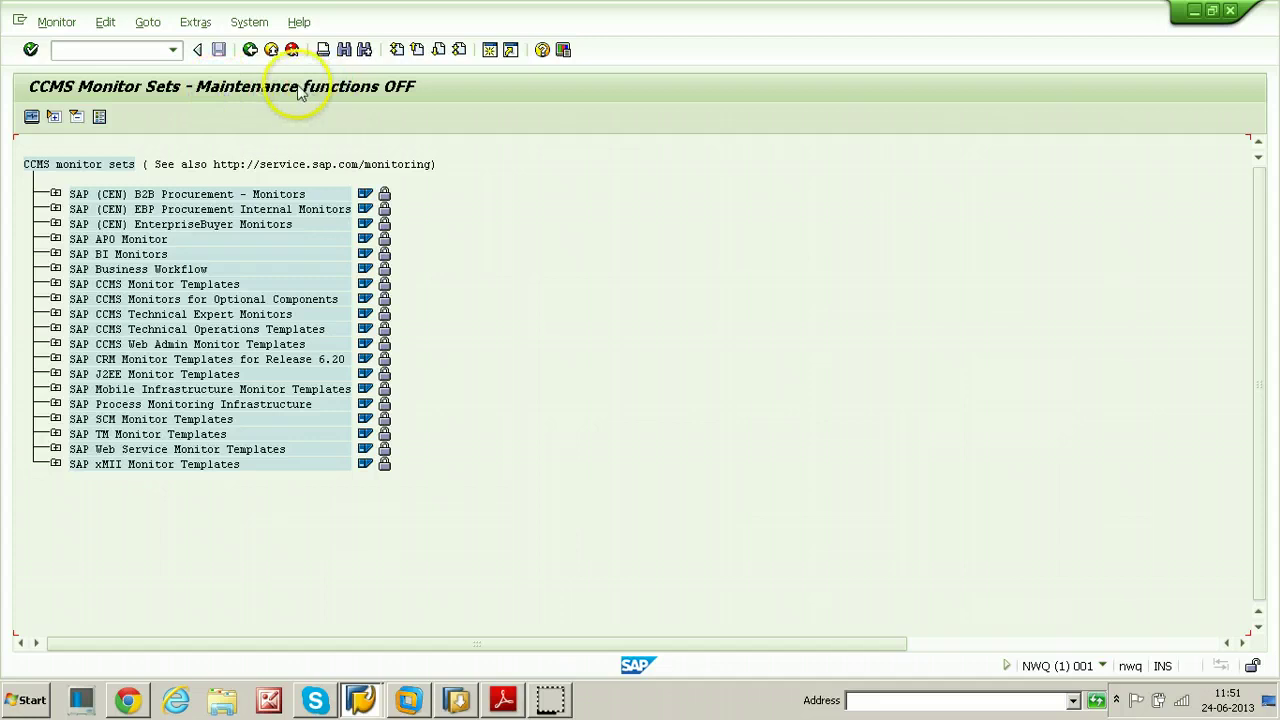
click(196, 22)
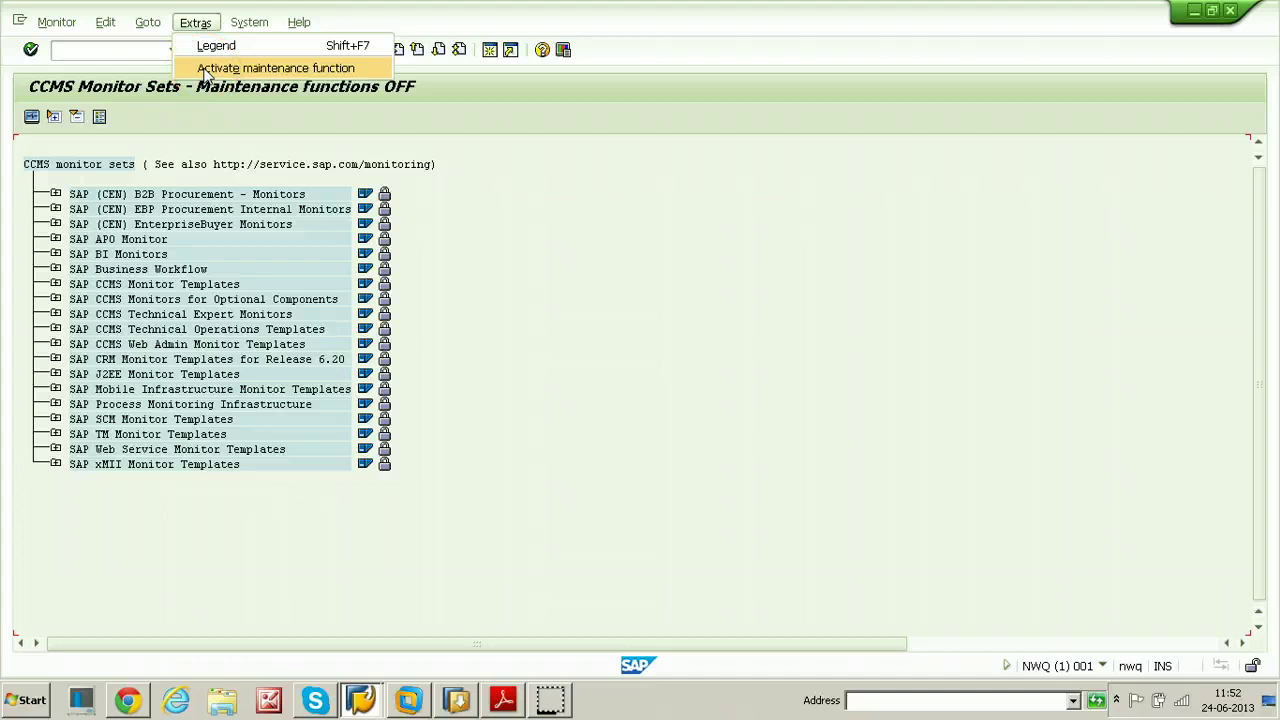
click(205, 70)
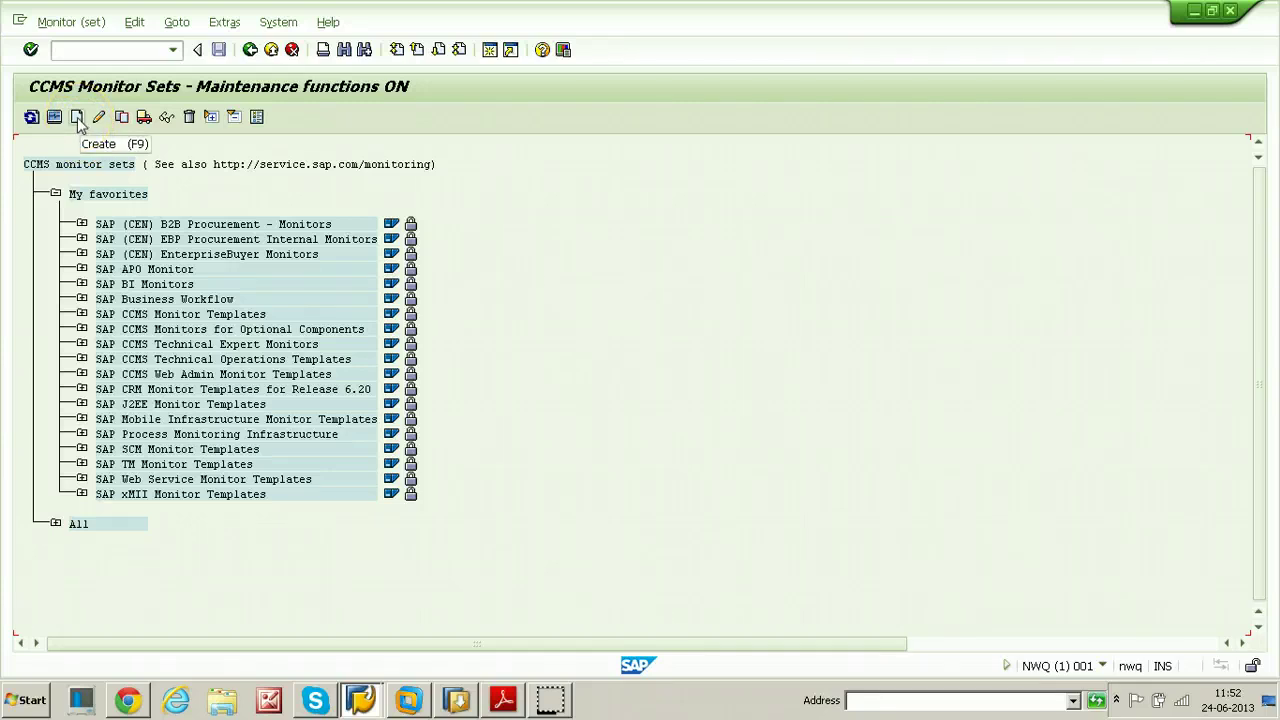
Create a new monitor set visible for all users, named with the owner's first name followed by "Monitor set".
click(77, 117)
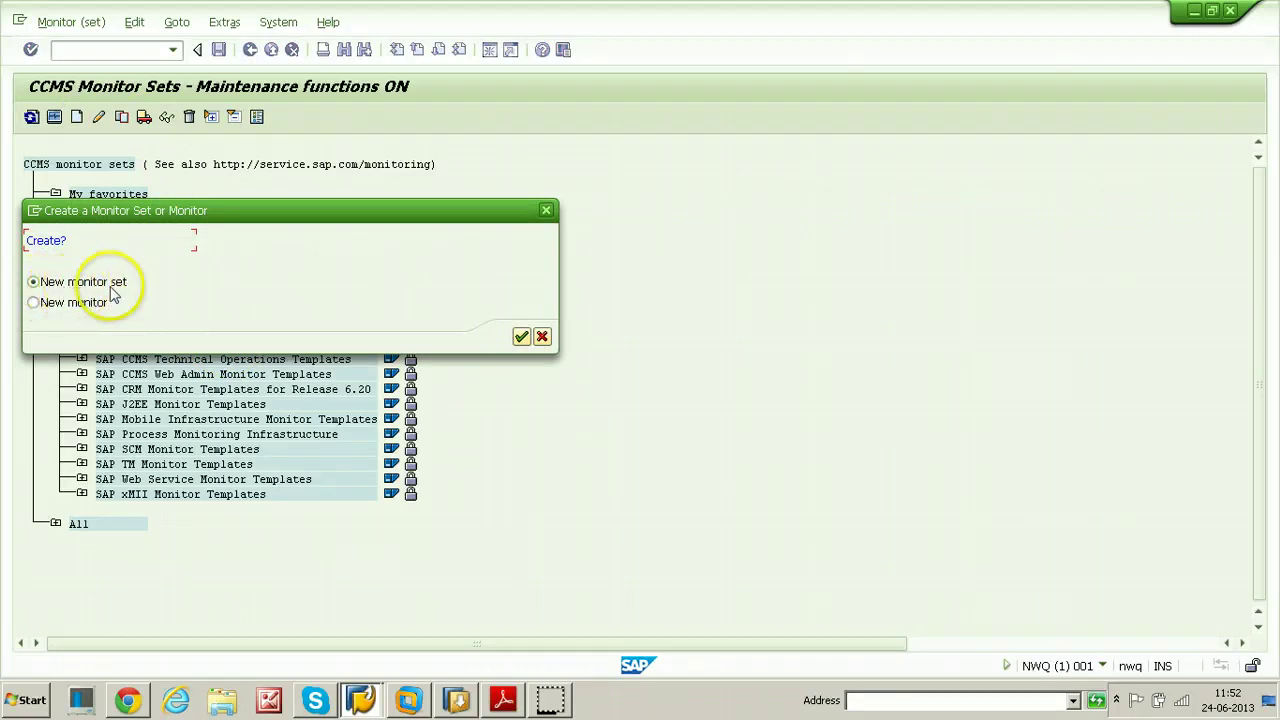
click(521, 338)
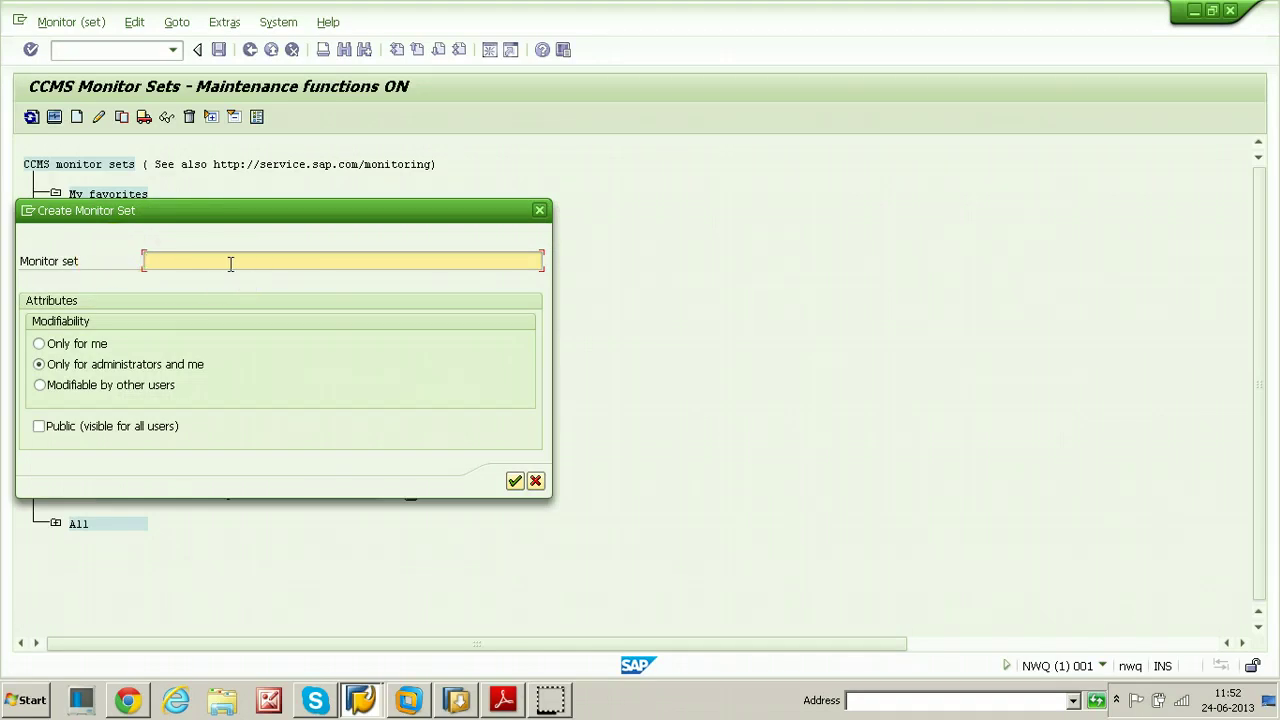
text(Raj Monitorset)
key(BackSpace)
key(BackSpace)
key(BackSpace)
text(set)
click(38, 427)
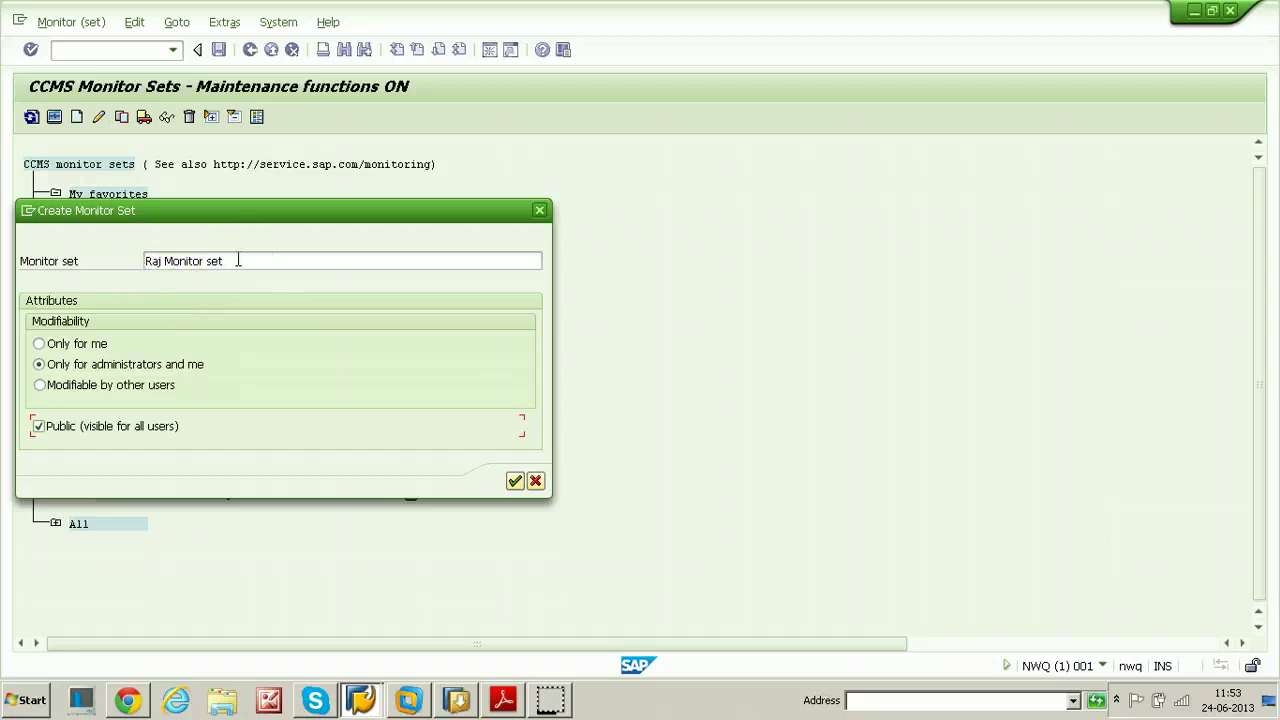
click(514, 482)
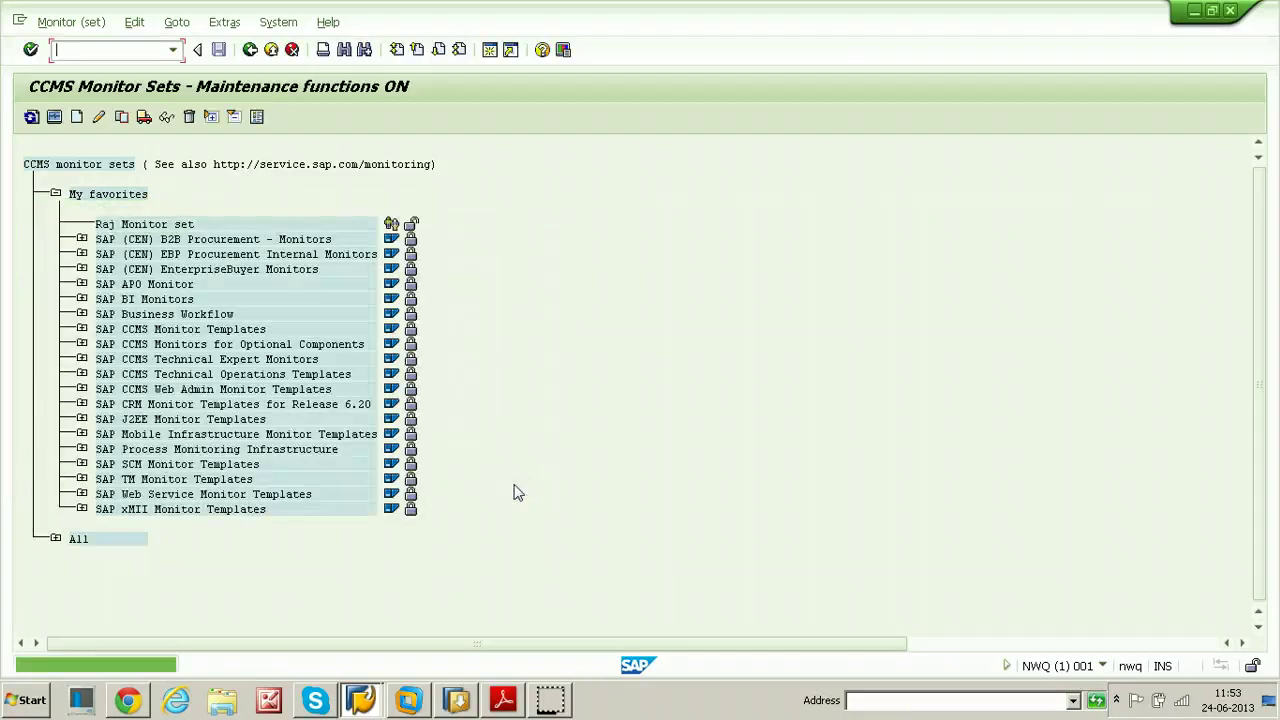
Start a new monitor in the newly created monitor set and select the Background and Database nodes under NWQ.
click(136, 224)
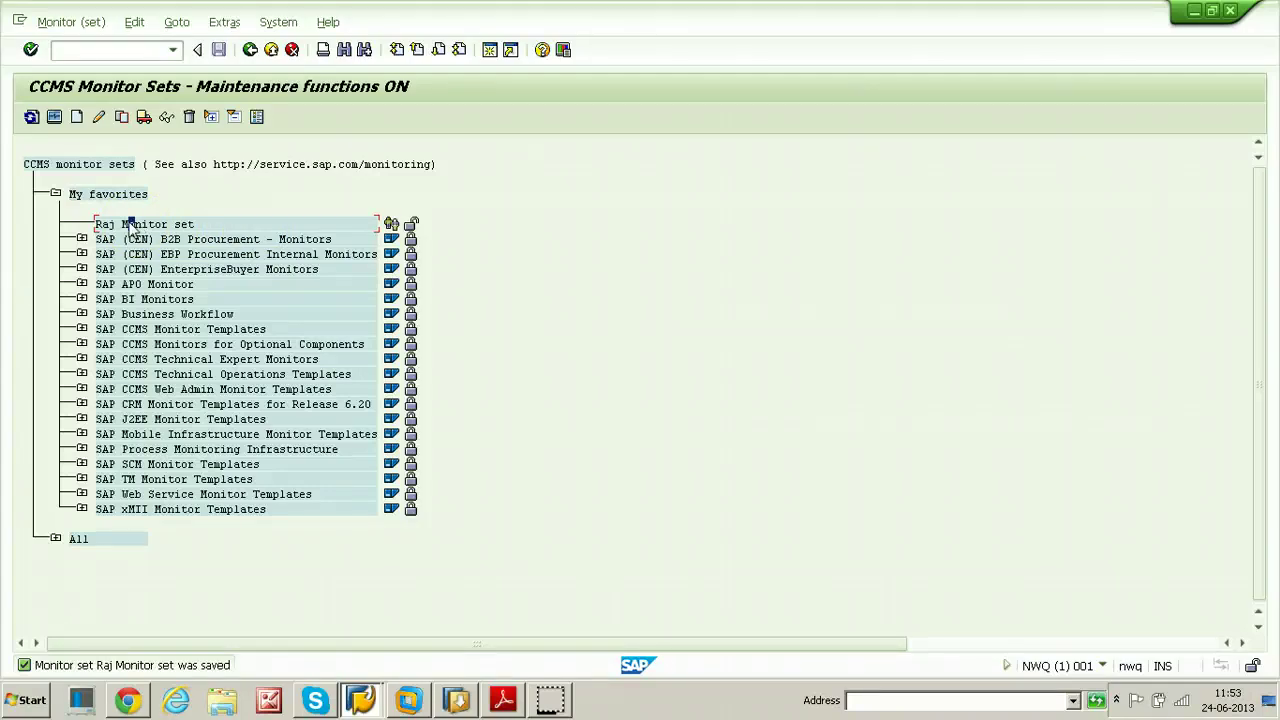
click(146, 227)
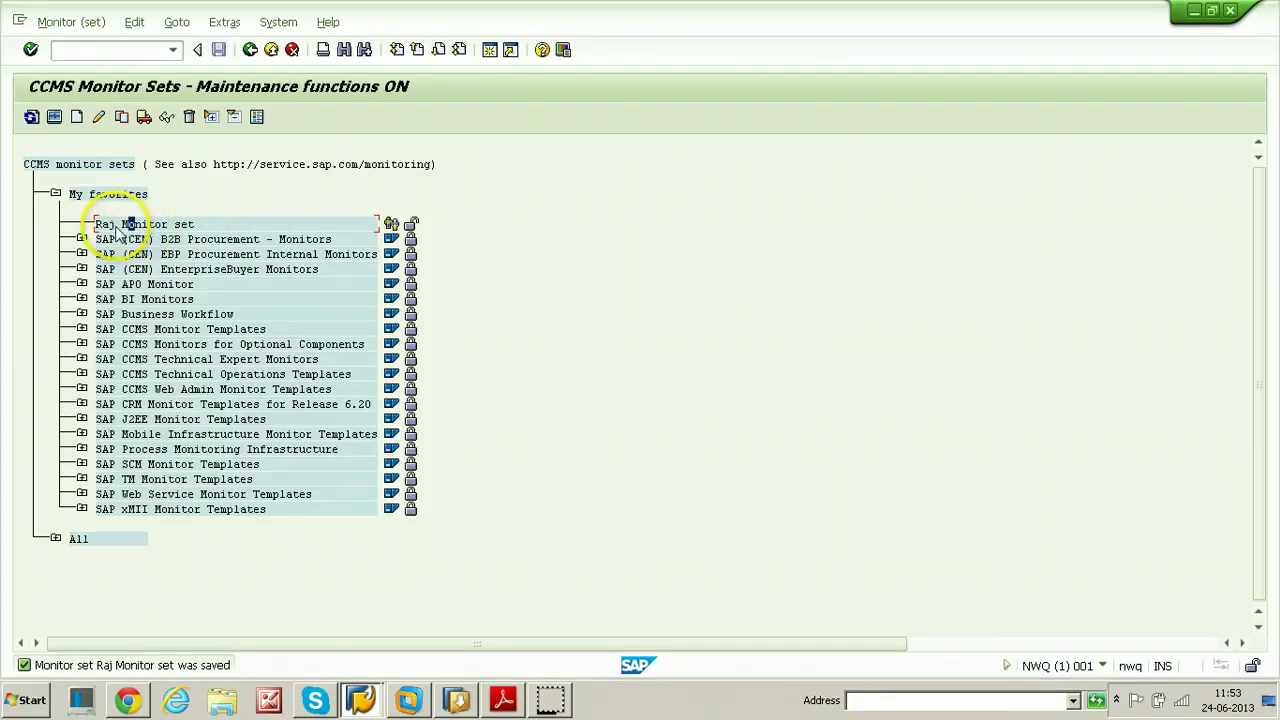
click(112, 226)
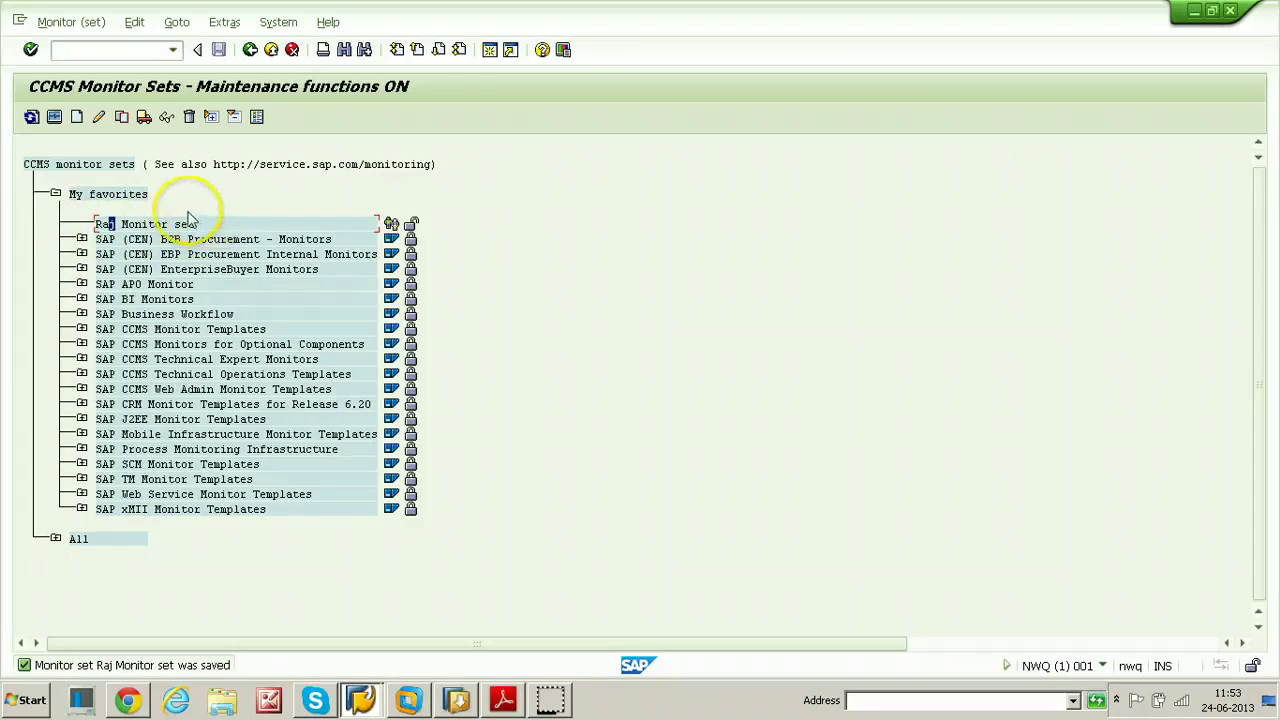
click(77, 117)
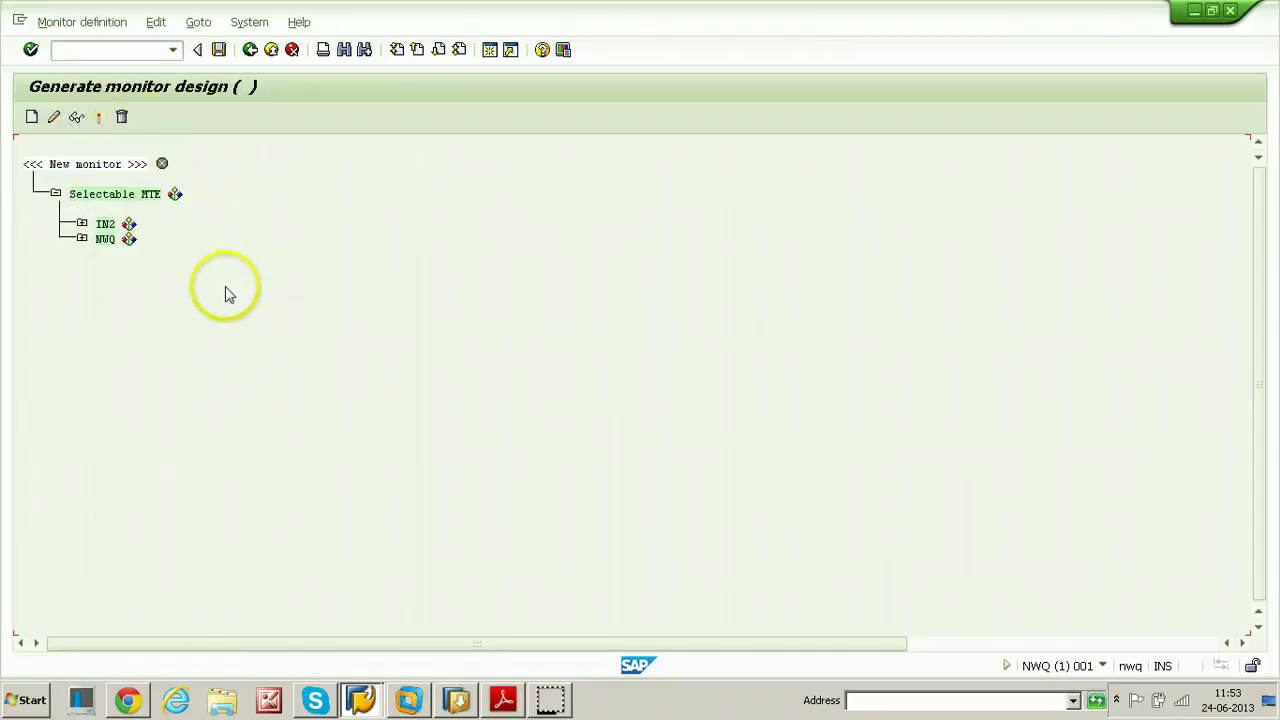
click(82, 238)
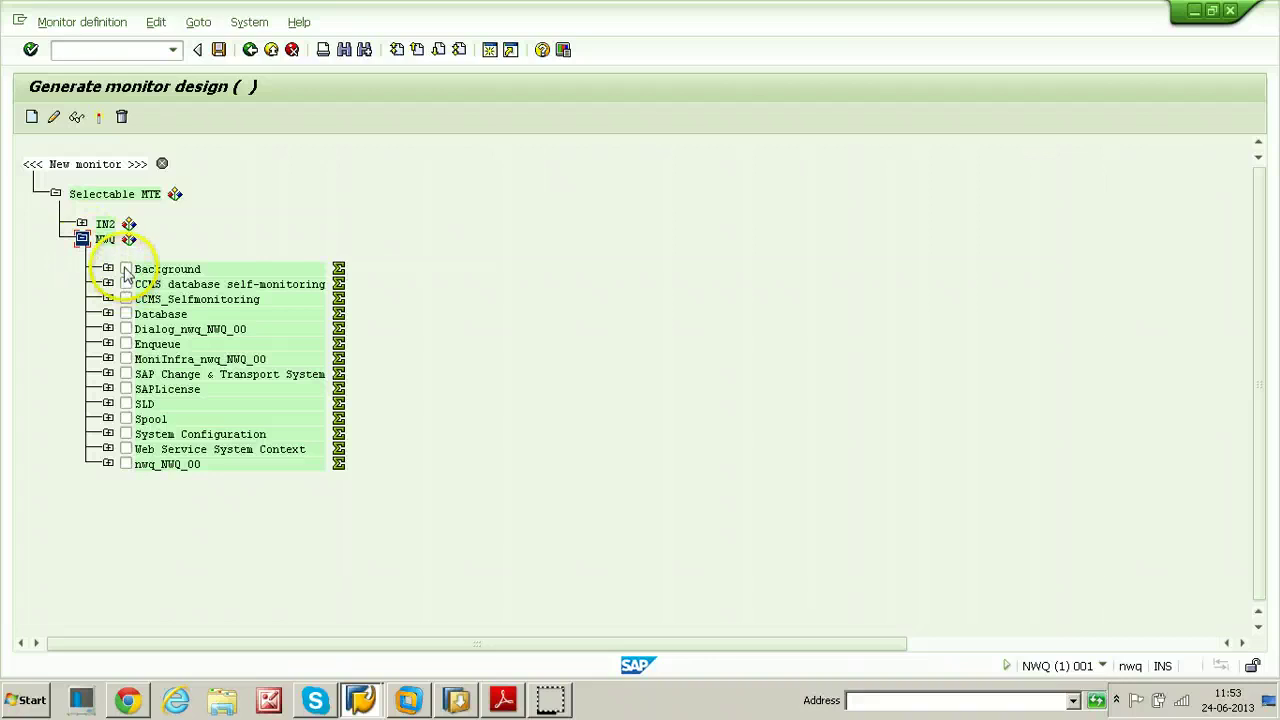
click(126, 270)
click(126, 284)
click(126, 299)
click(126, 314)
click(126, 299)
click(126, 284)
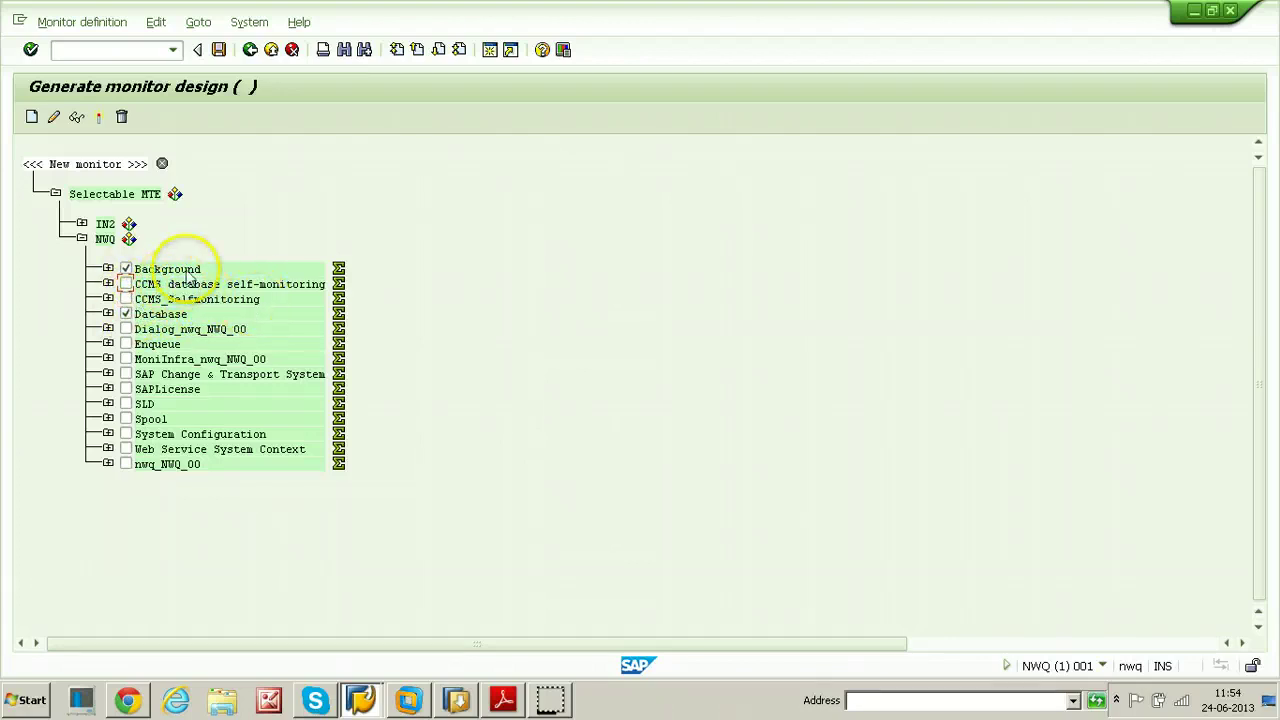
Save the monitor definition as "Database and Background monitor of NWQ System".
click(221, 55)
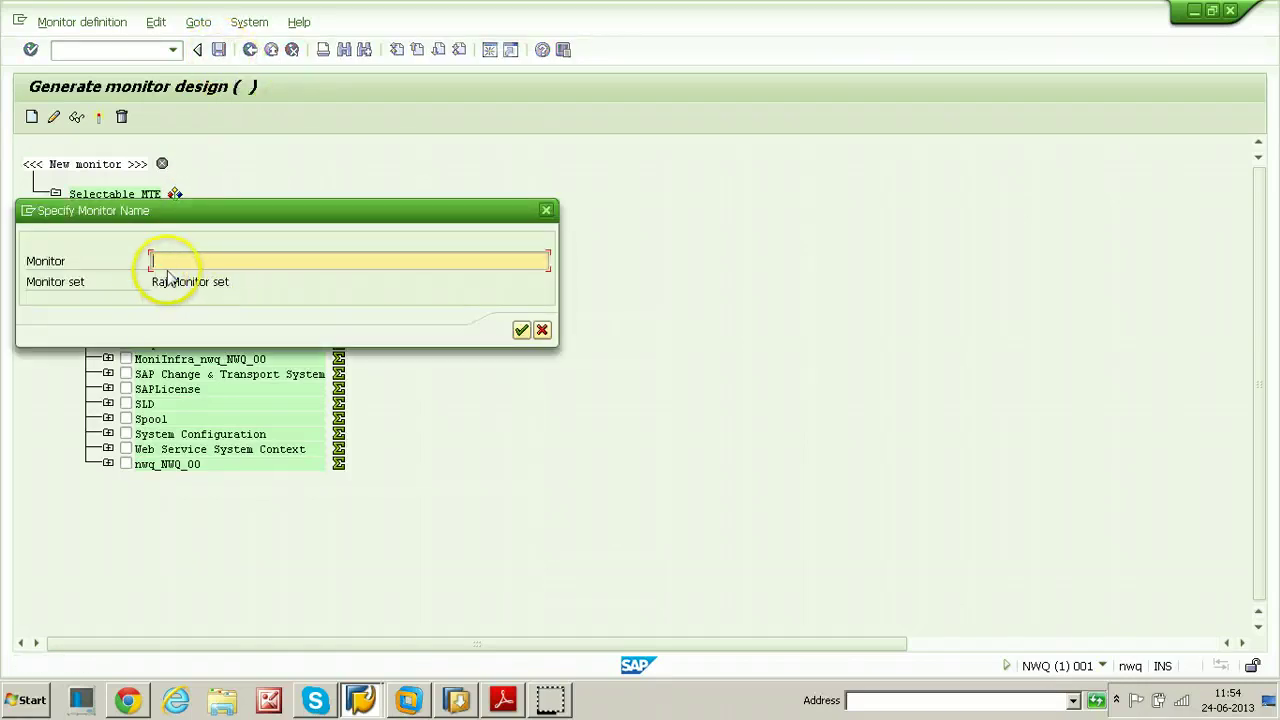
drag(390, 210, 654, 203)
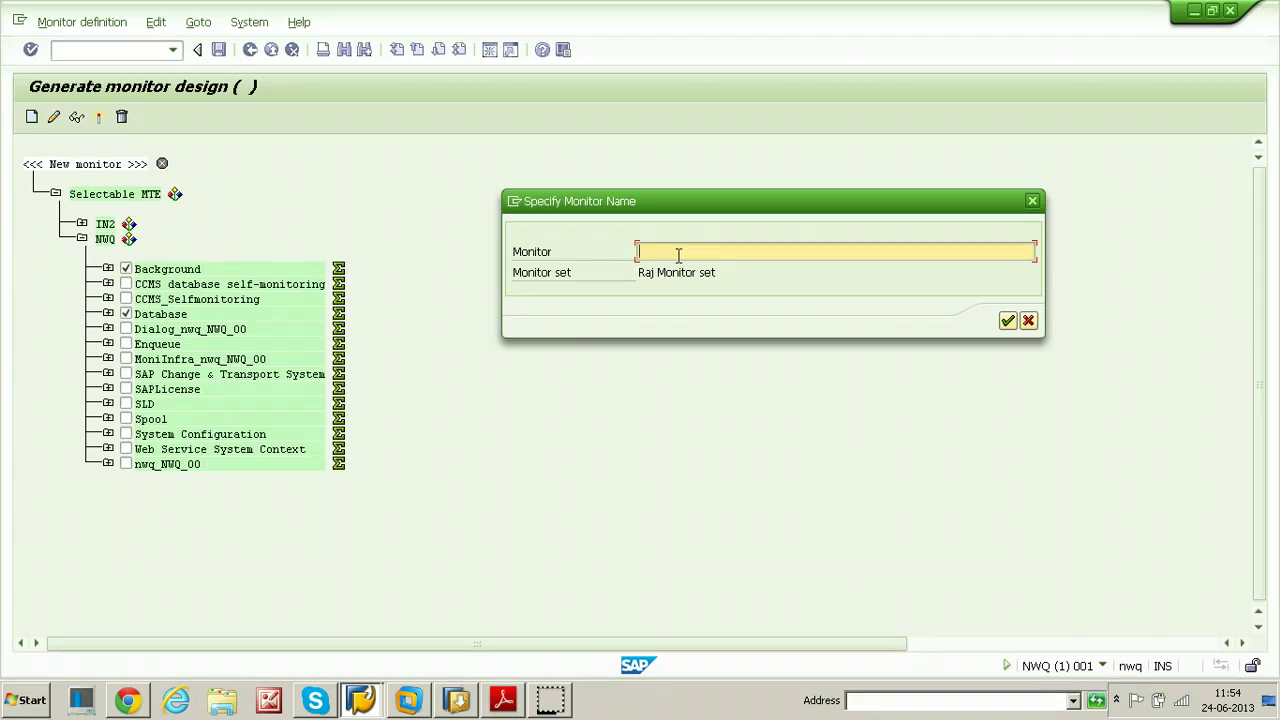
text(Database and Background)
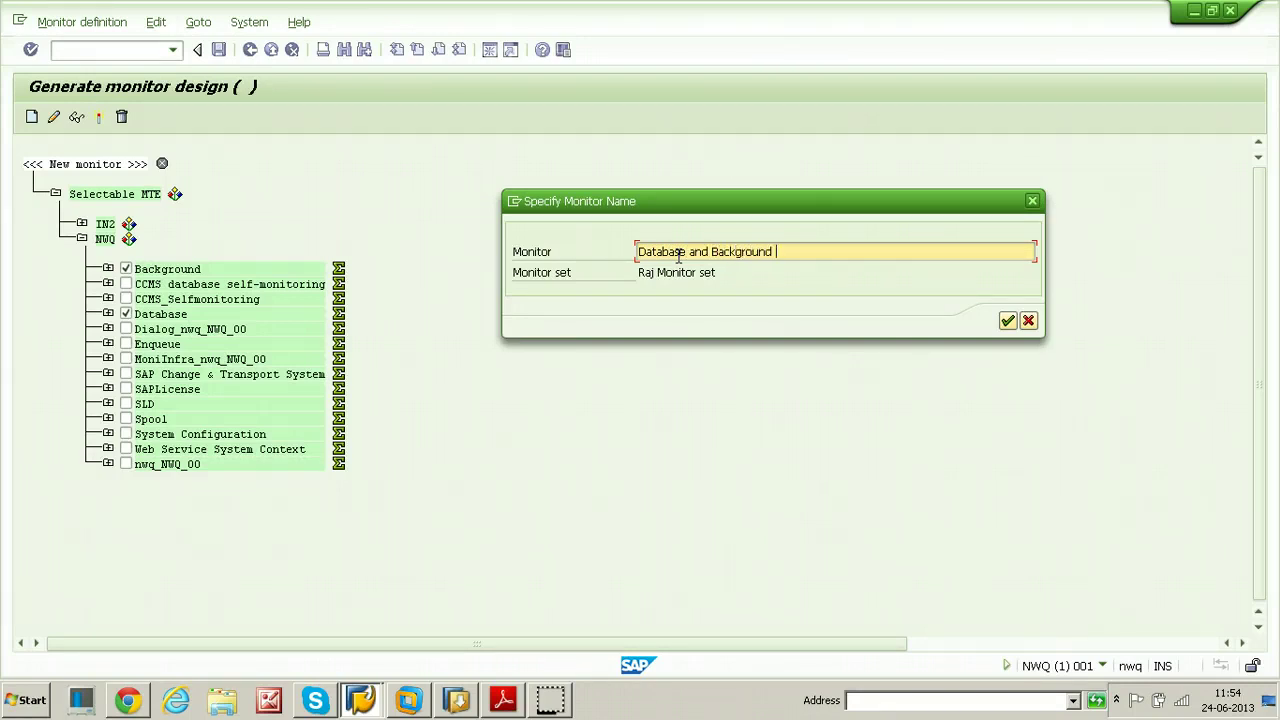
text(itor of NWQ System)
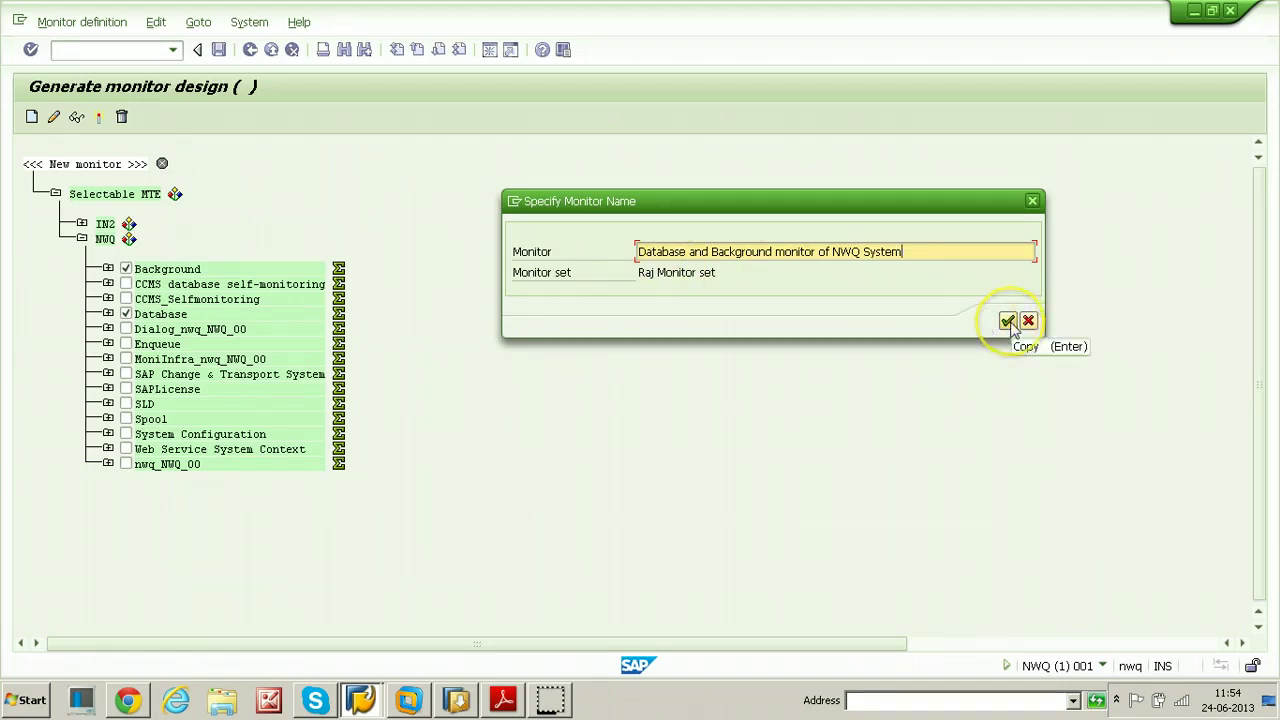
click(1008, 321)
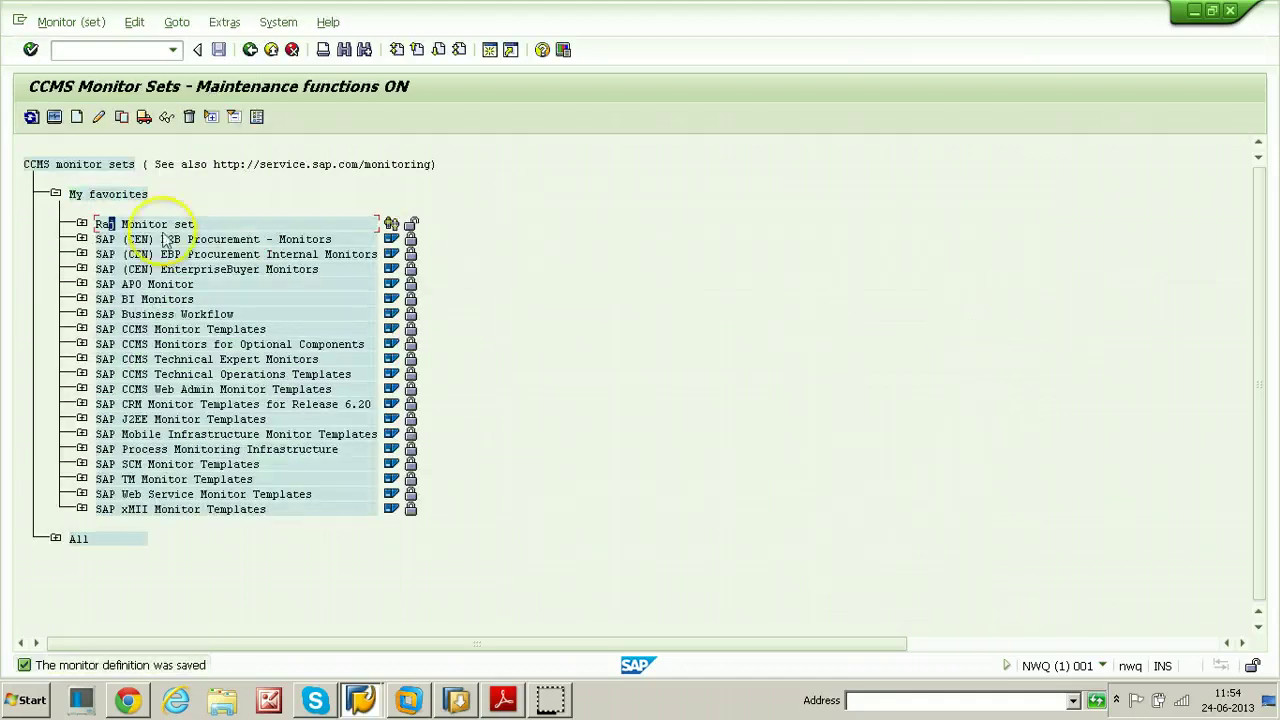
Open the "Database and Background monitor of NWQ System" from the new monitor set under My favorites.
click(82, 224)
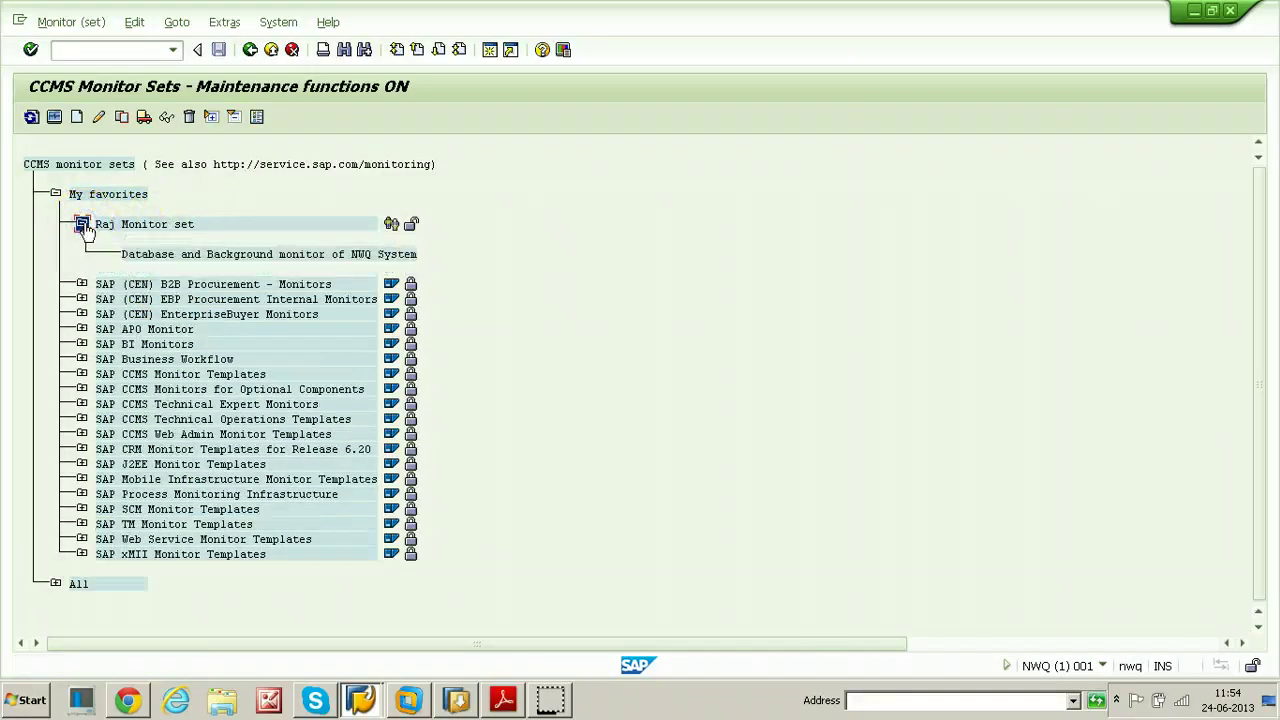
click(197, 254)
double_click(200, 255)
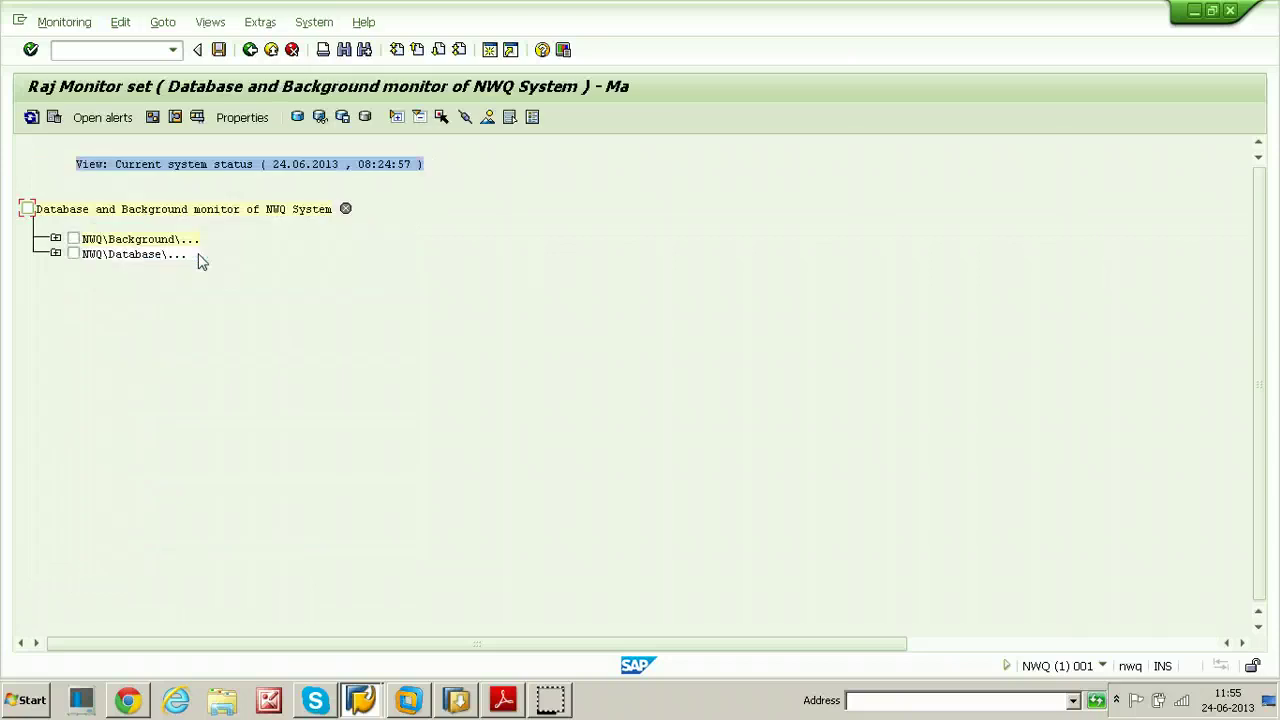
Expand the NWQ Background and Database branches to examine BackgroundService, Background Job Monitoring, Backup and DBSystemCheck.
click(55, 238)
click(81, 270)
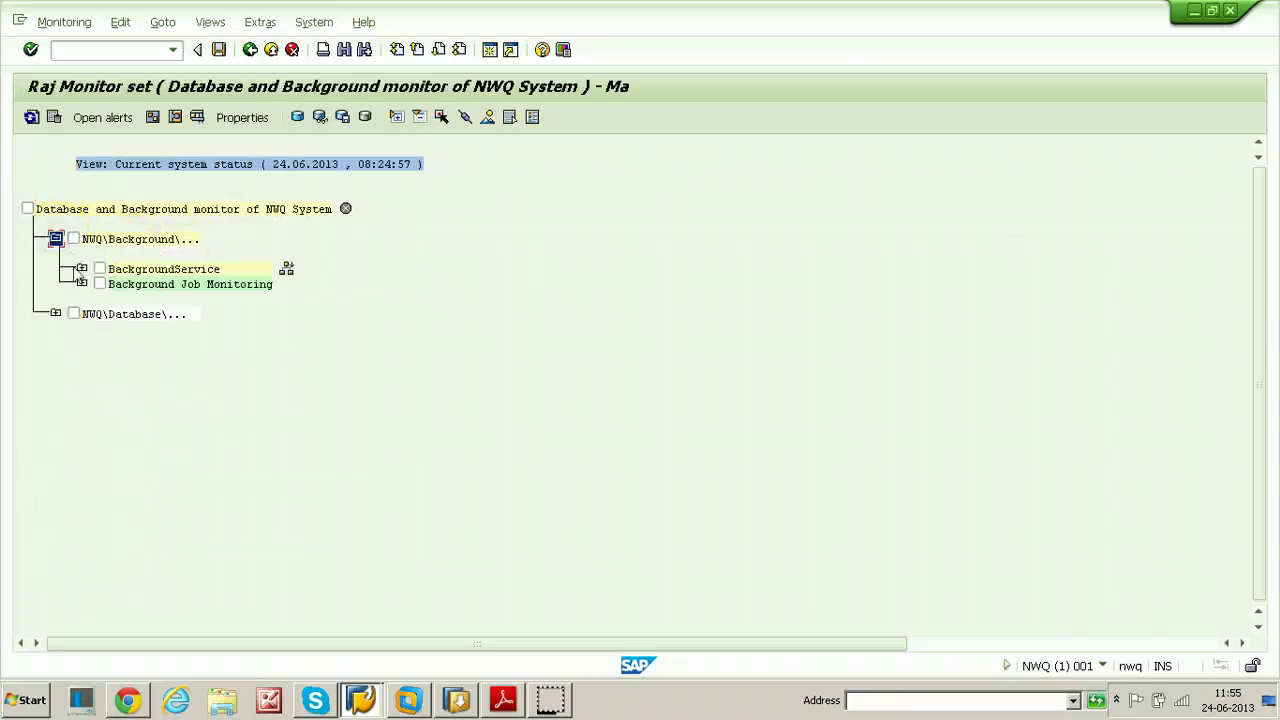
click(55, 314)
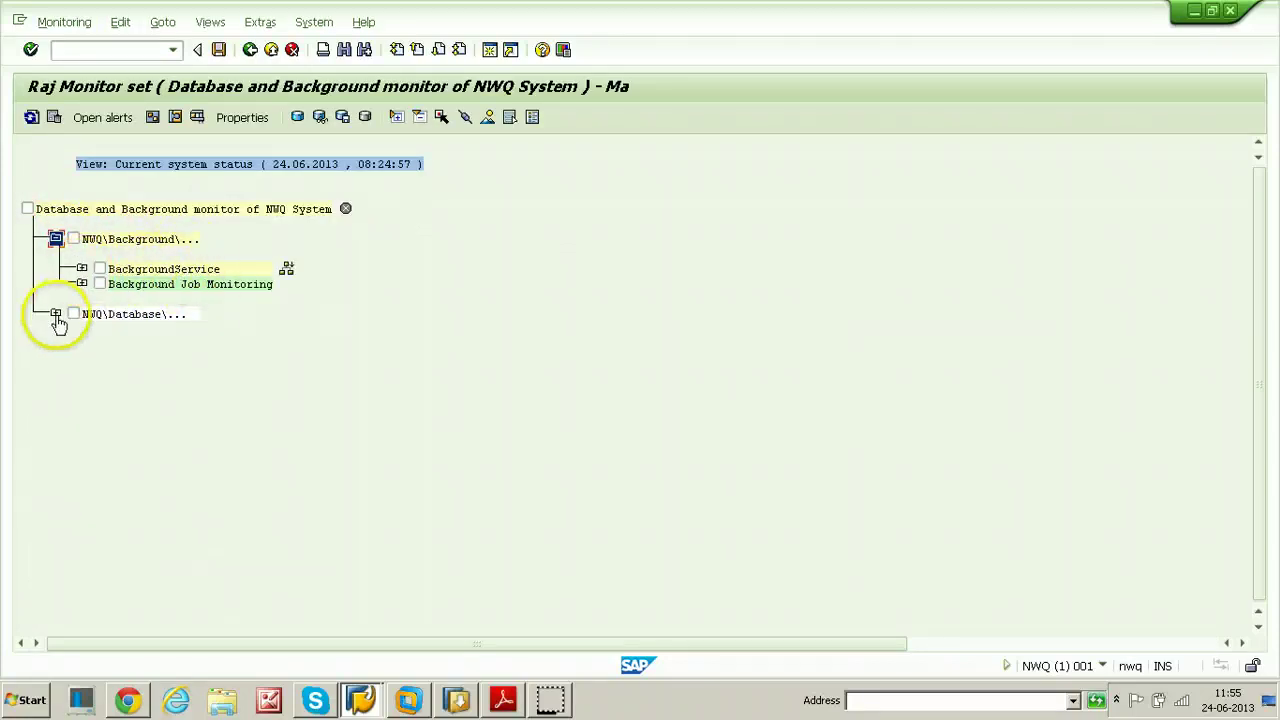
click(84, 344)
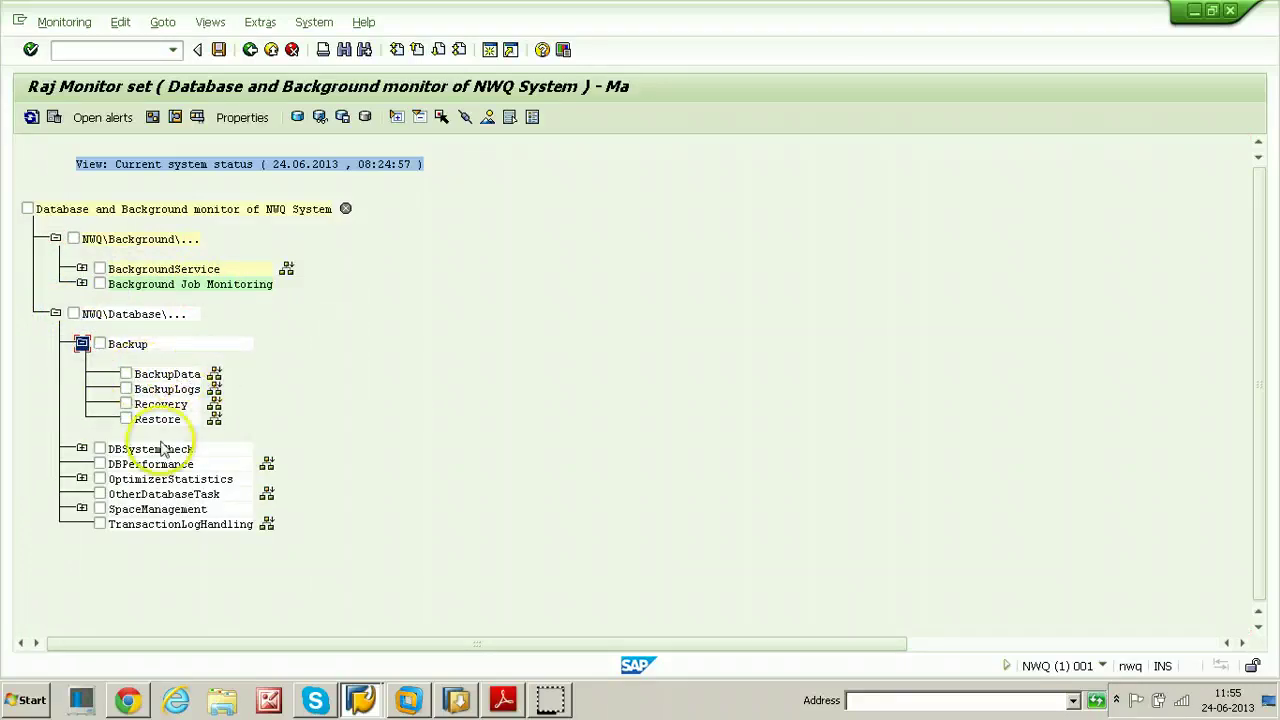
click(82, 449)
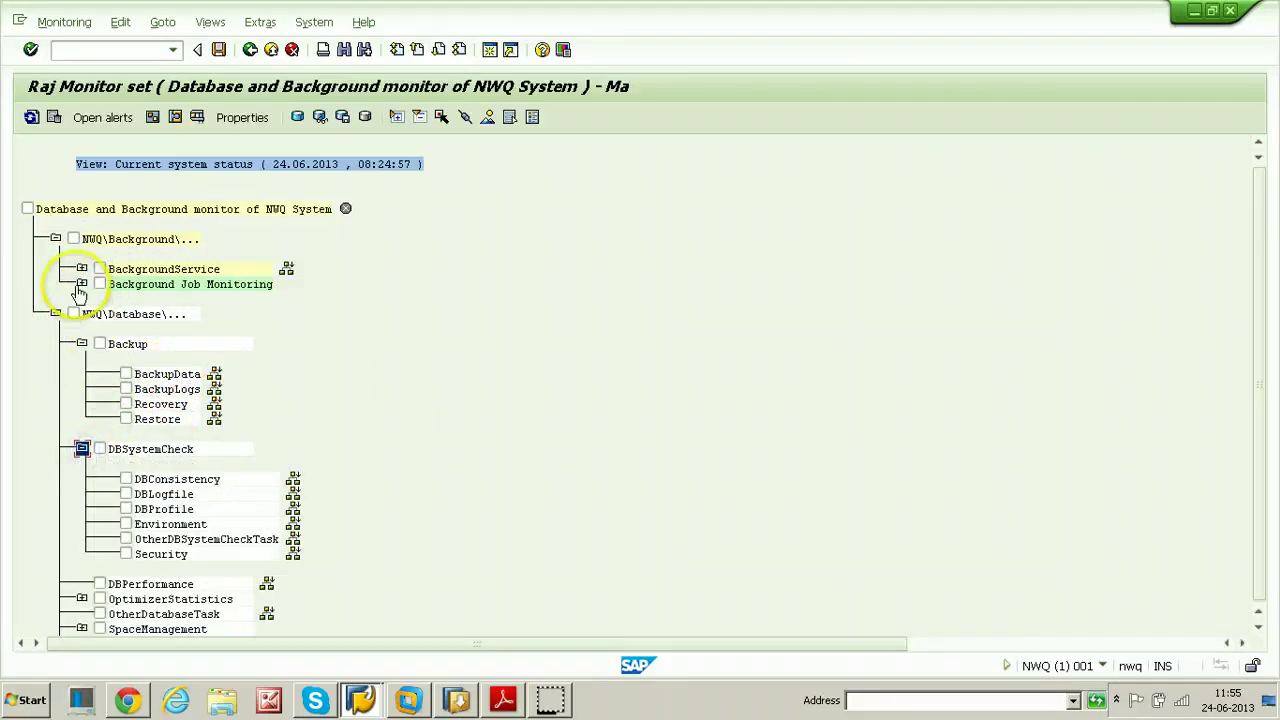
click(81, 285)
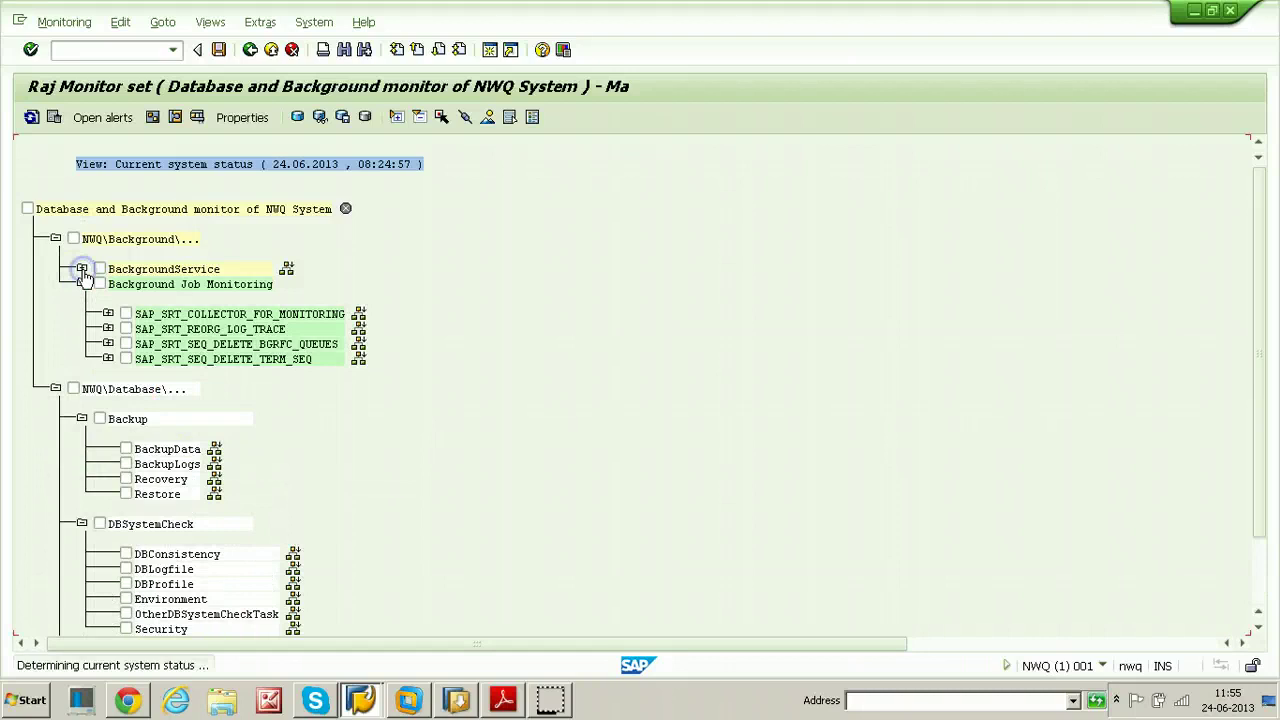
click(82, 271)
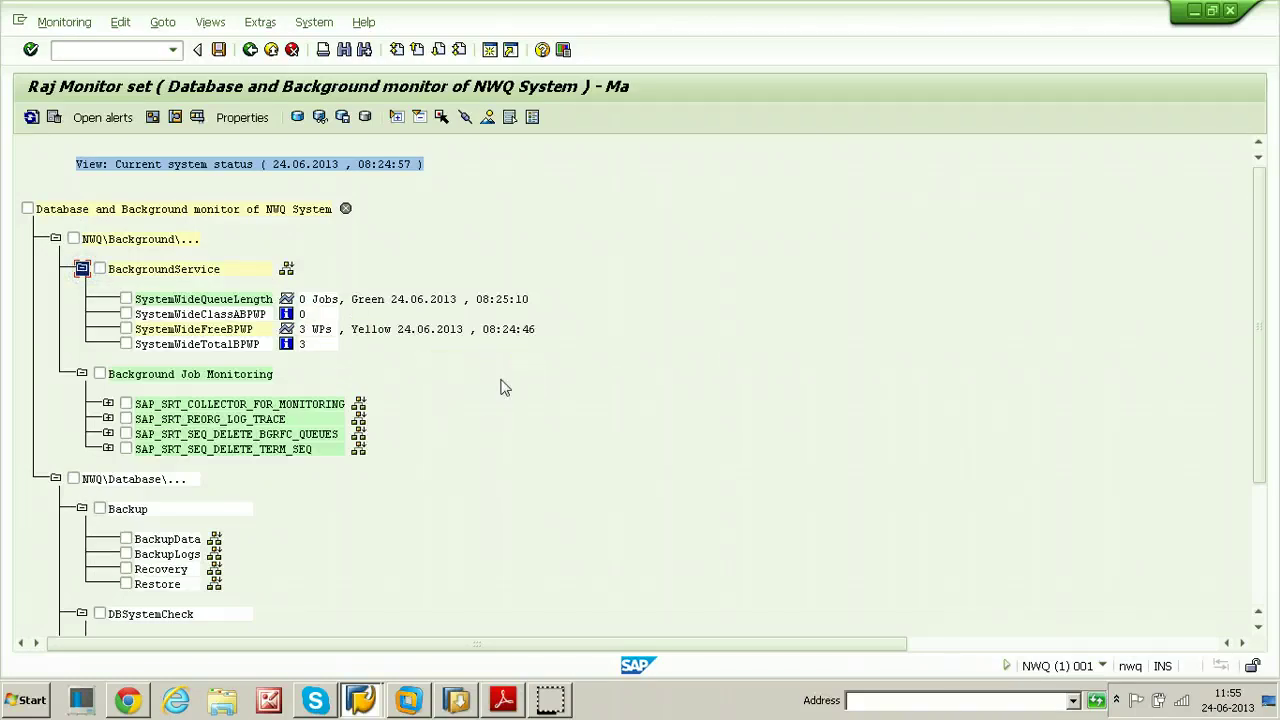